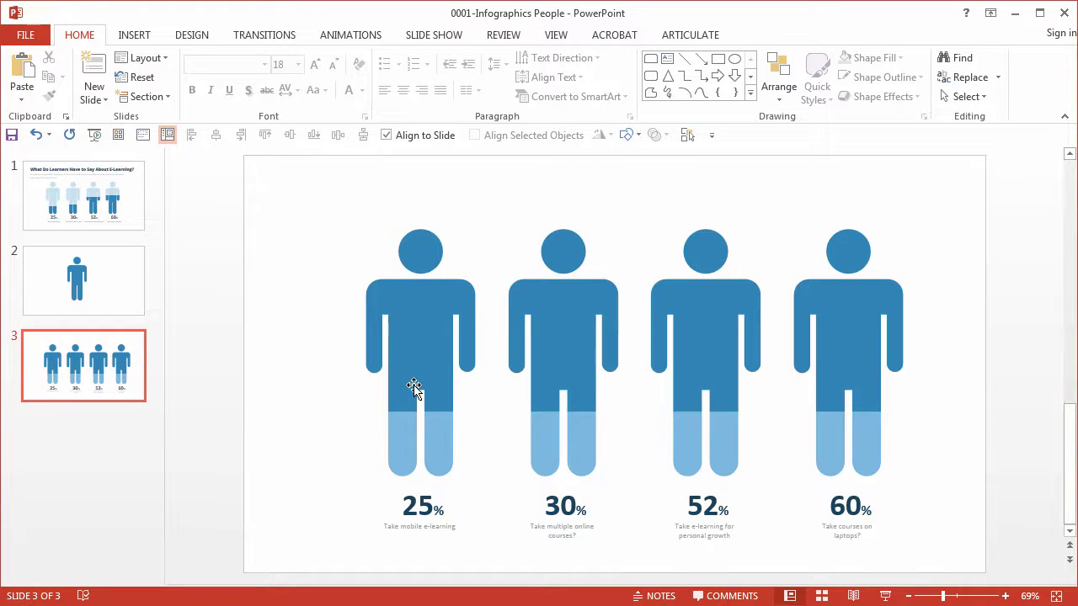
Step: Inspect the first figure's group and its lighter lower-legs shape on slide 3, then deselect
{"action": "left_click", "coordinate": [394, 440]}
{"action": "left_click", "coordinate": [404, 439]}
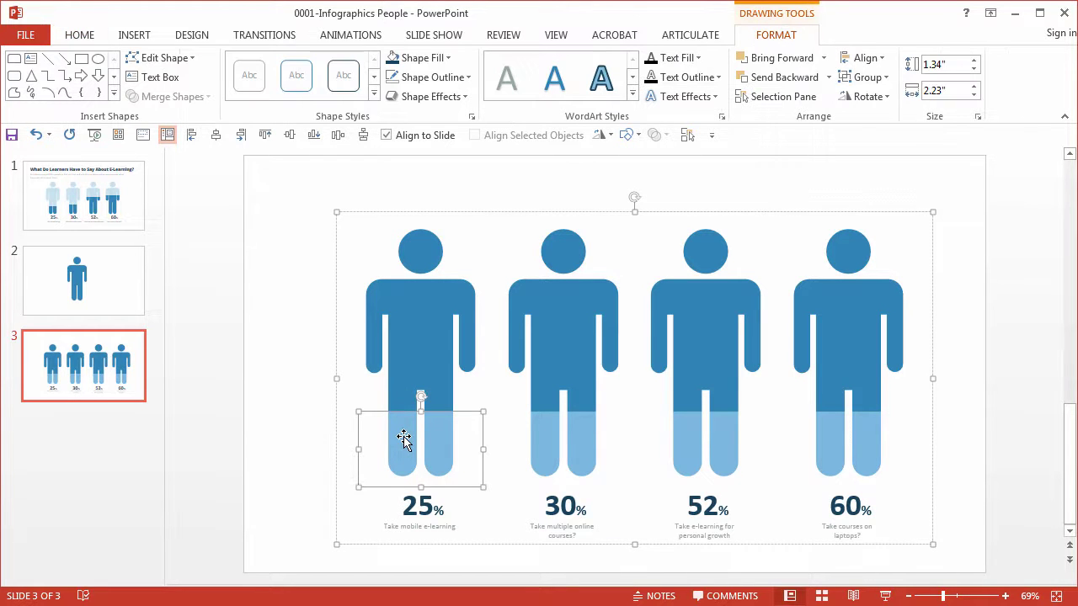
{"action": "left_click", "coordinate": [289, 449]}
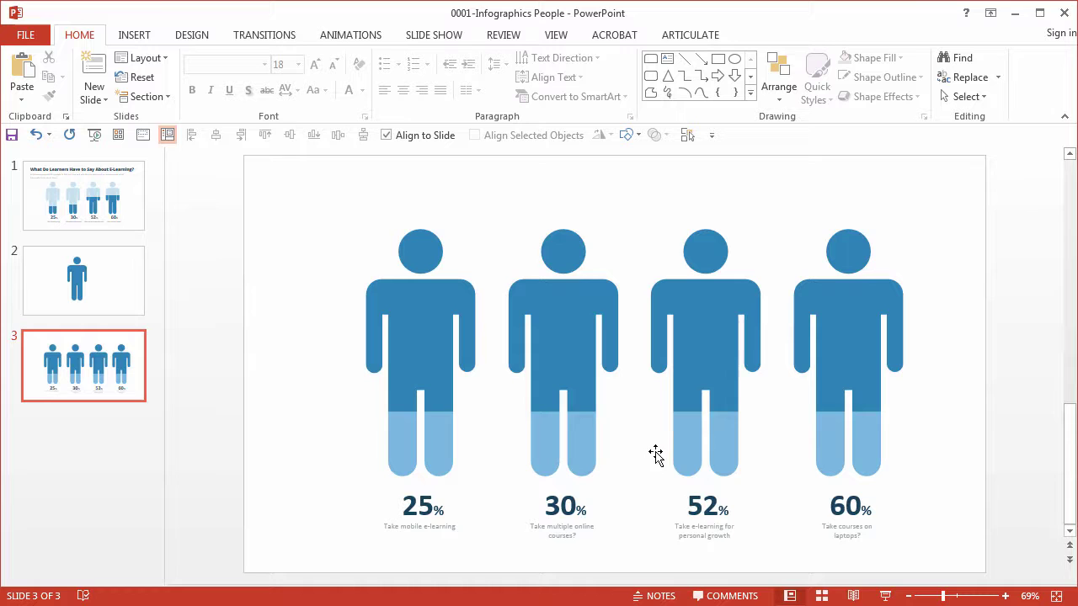
Step: Open slide 1 and inspect the fourth figure's dark fill shape in the finished example
{"action": "left_click", "coordinate": [105, 204]}
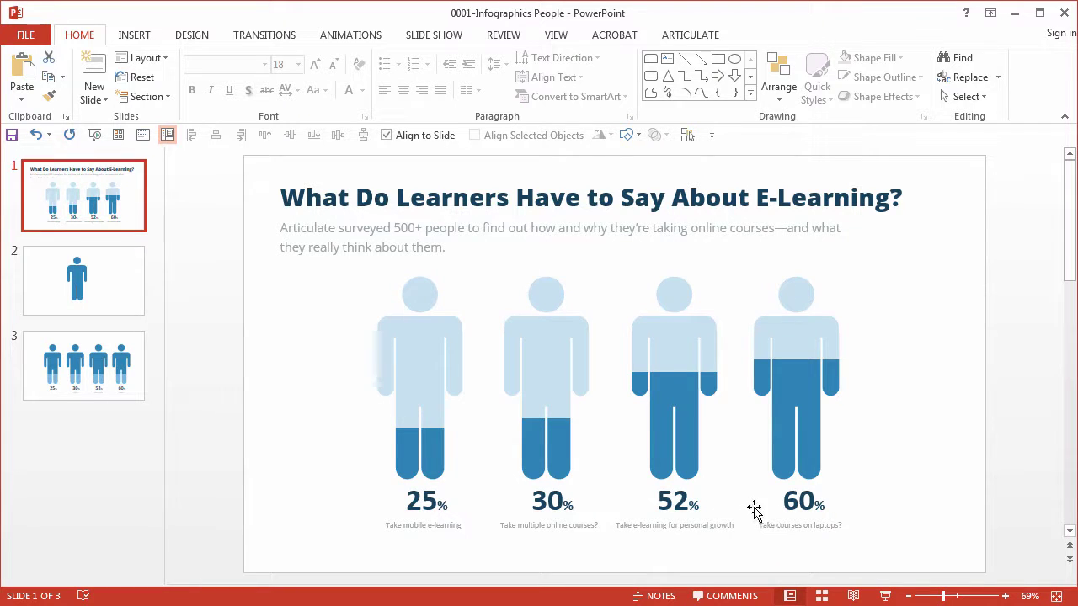
{"action": "left_click", "coordinate": [793, 381]}
{"action": "left_click", "coordinate": [794, 379]}
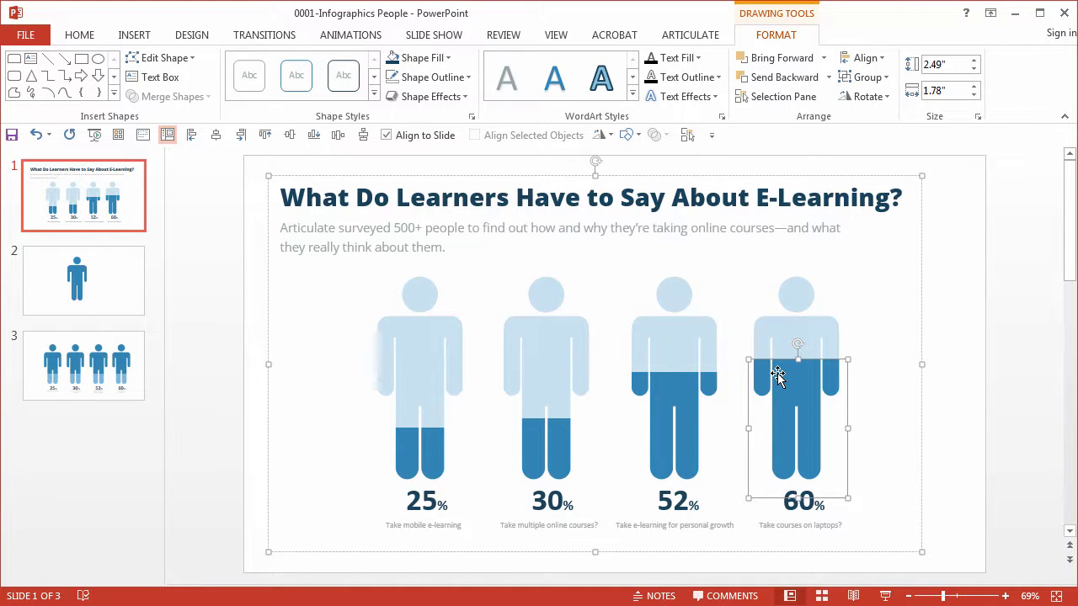
{"action": "left_click", "coordinate": [868, 373]}
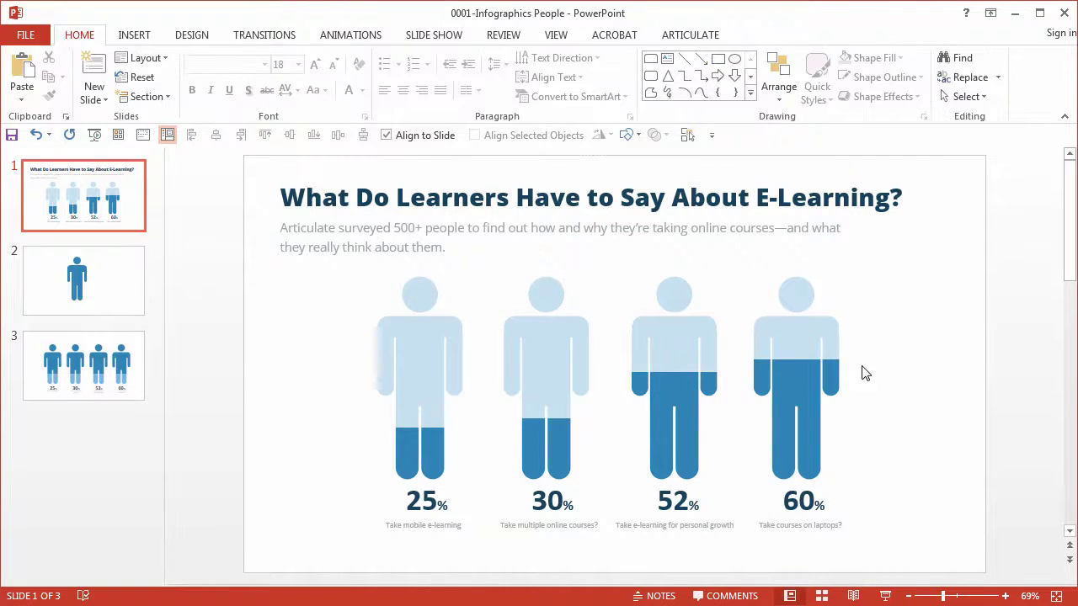
Step: On slide 3, marquee-select all four figures with their percentage captions and group them
{"action": "left_click", "coordinate": [125, 364]}
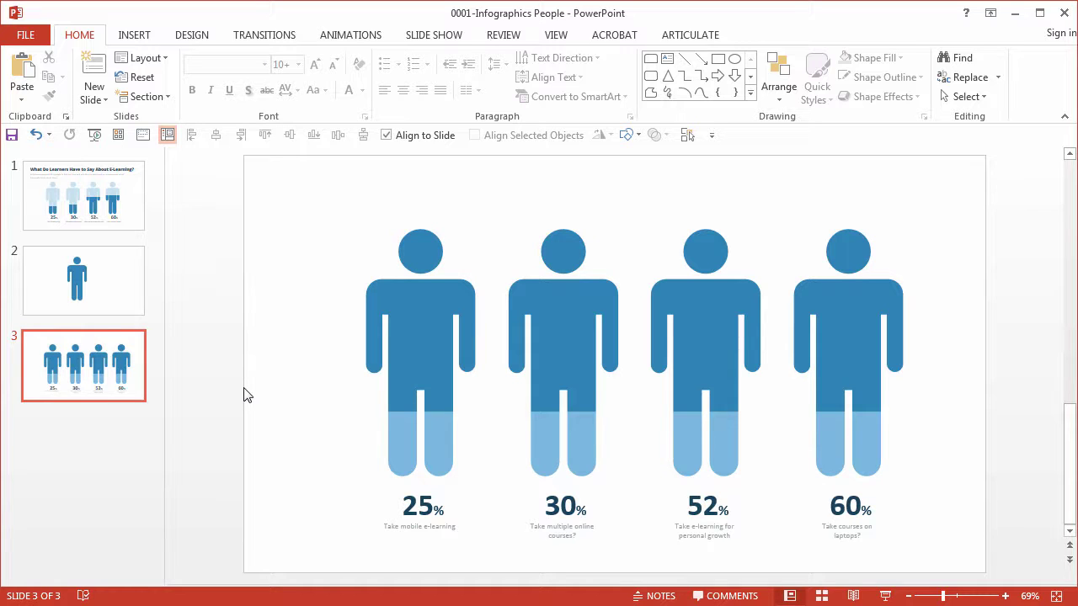
{"action": "left_click", "coordinate": [411, 402]}
{"action": "left_click", "coordinate": [277, 177]}
{"action": "left_click_drag", "start_coordinate": [266, 167], "coordinate": [963, 577]}
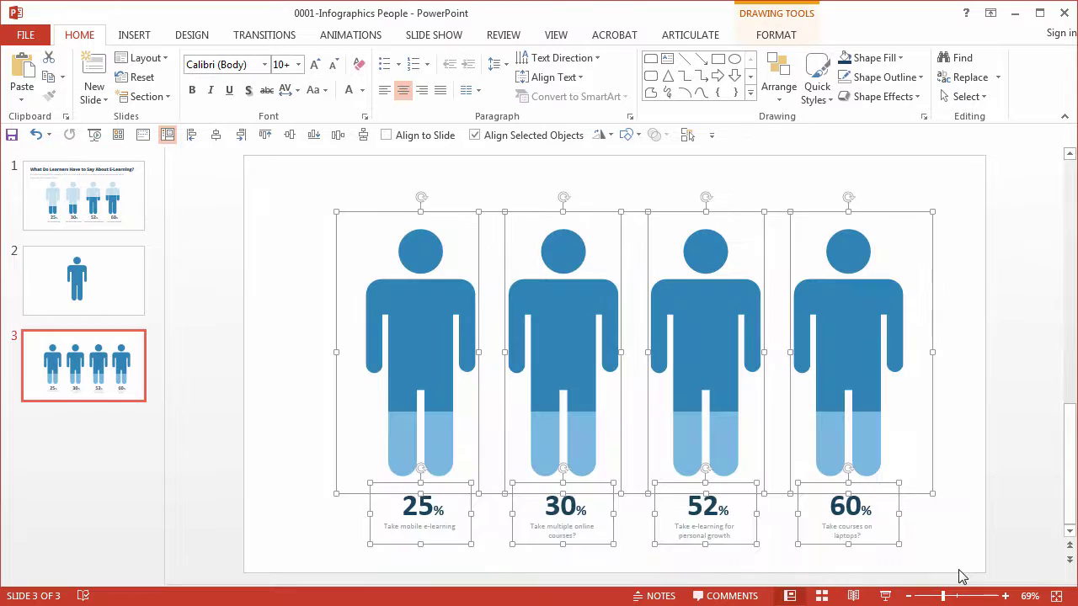
{"action": "key", "text": "ctrl+g"}
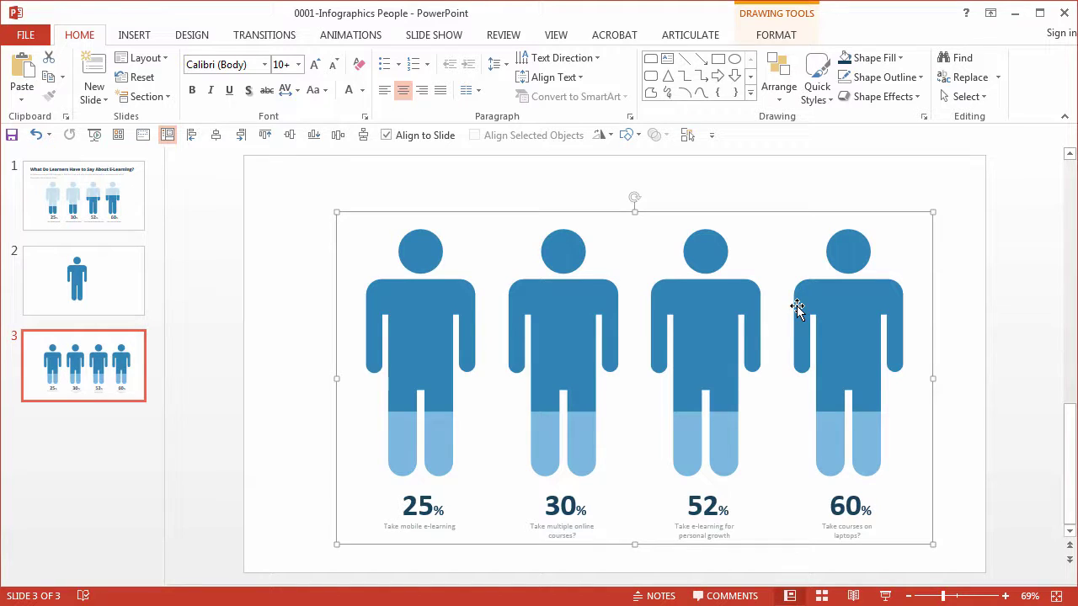
Step: Draw a straight horizontal line across the slide above the figures' heads
{"action": "left_click", "coordinate": [487, 169]}
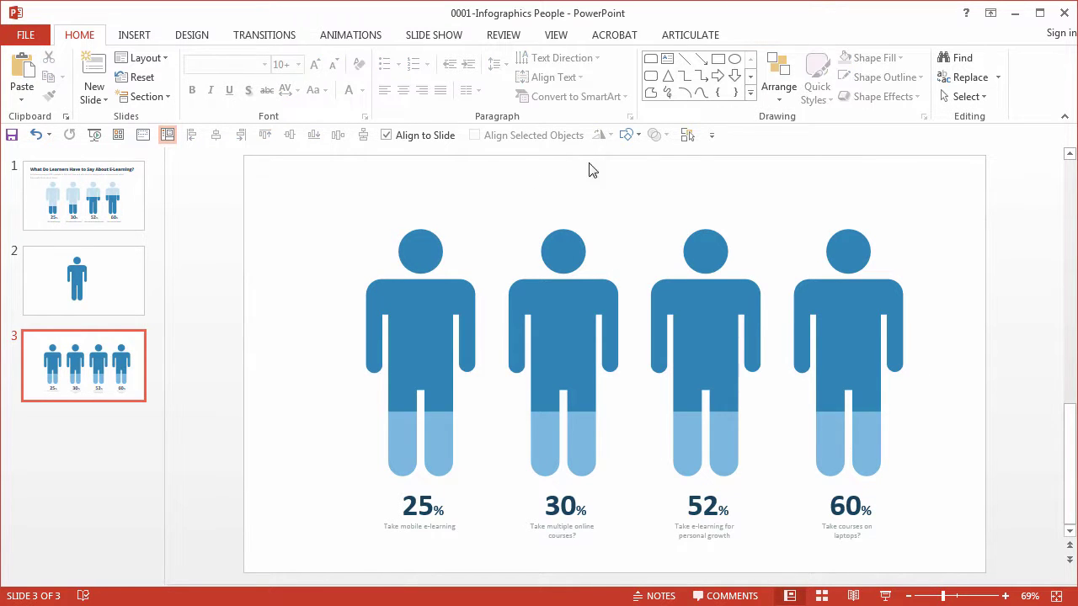
{"action": "left_click", "coordinate": [633, 134]}
{"action": "left_click", "coordinate": [649, 176]}
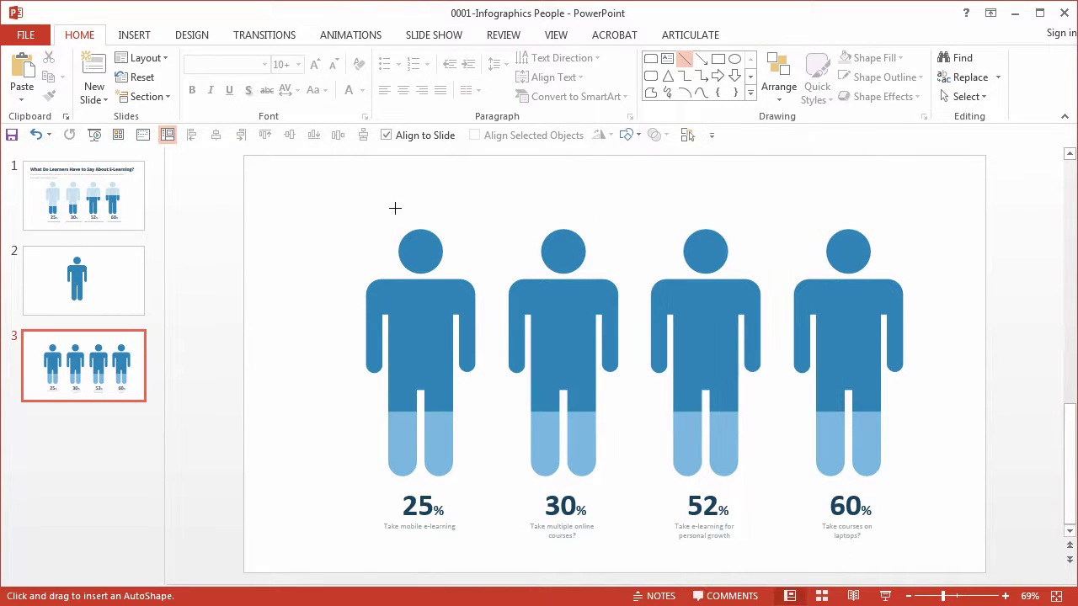
{"action": "mouse_move", "coordinate": [324, 204]}
{"action": "left_mouse_down"}
{"action": "mouse_move", "coordinate": [859, 224]}
{"action": "mouse_move", "coordinate": [922, 197]}
{"action": "mouse_move", "coordinate": [932, 223]}
{"action": "mouse_move", "coordinate": [917, 195]}
{"action": "mouse_move", "coordinate": [904, 232]}
{"action": "left_mouse_up"}
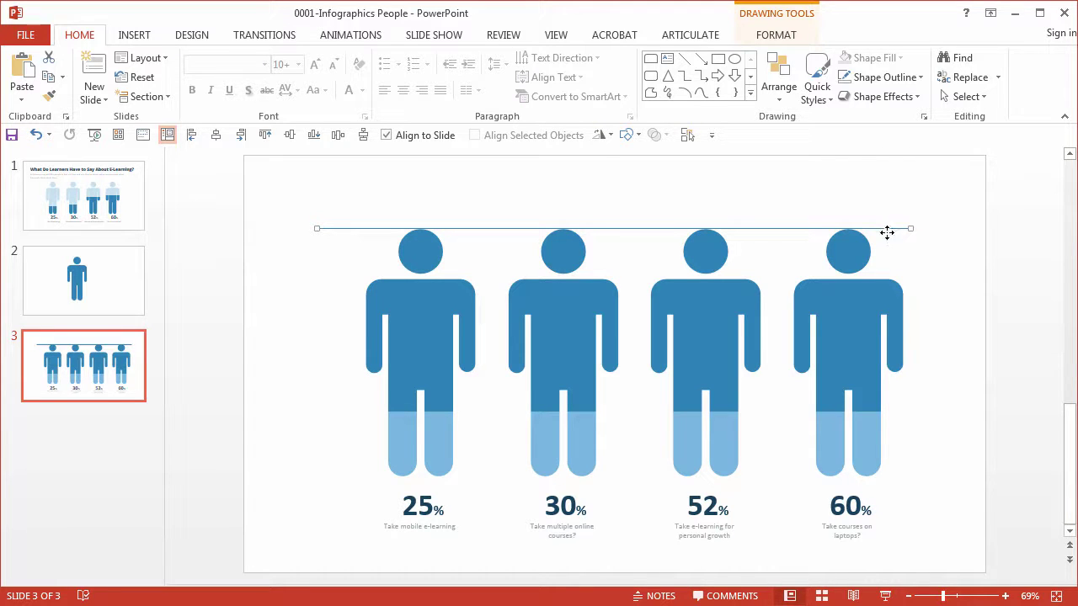
Step: Copy the line downward several times, down to a bottom line beneath the figures' feet
{"action": "left_click_drag", "start_coordinate": [886, 232], "coordinate": [896, 301]}
{"action": "left_click_drag", "start_coordinate": [900, 259], "coordinate": [908, 324]}
{"action": "mouse_move", "coordinate": [908, 324]}
{"action": "left_mouse_down"}
{"action": "mouse_move", "coordinate": [920, 356]}
{"action": "mouse_move", "coordinate": [921, 459]}
{"action": "mouse_move", "coordinate": [902, 472]}
{"action": "mouse_move", "coordinate": [909, 487]}
{"action": "left_mouse_up"}
{"action": "left_click", "coordinate": [1013, 477]}
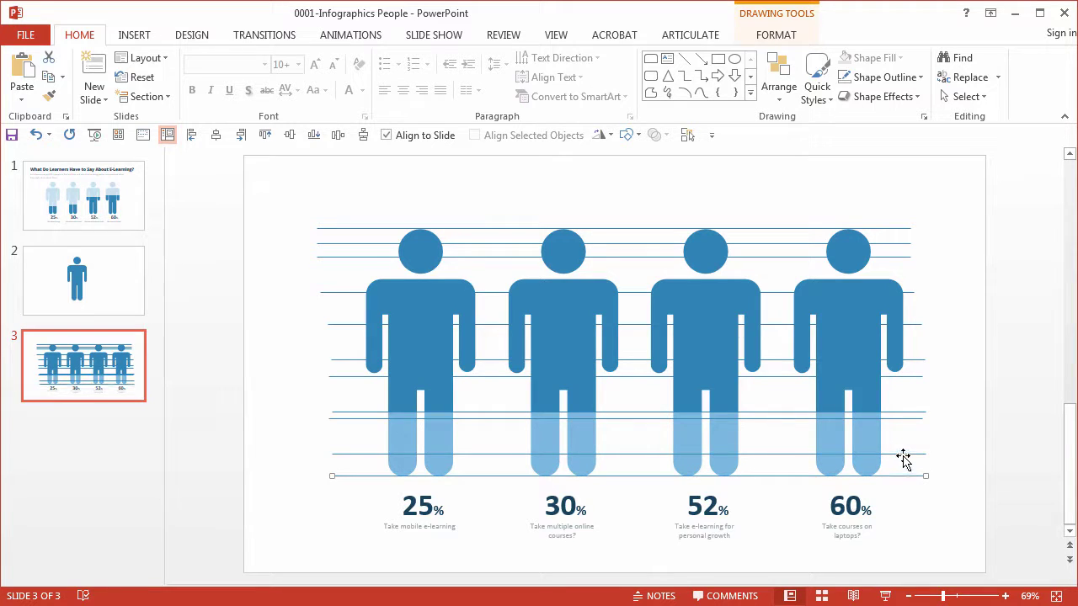
{"action": "left_click", "coordinate": [906, 455]}
Step: Select all nine horizontal lines, align them right and distribute them vertically
{"action": "left_click", "coordinate": [351, 228]}
{"action": "left_click", "coordinate": [349, 244], "text": "shift"}
{"action": "left_click", "coordinate": [347, 256], "text": "shift"}
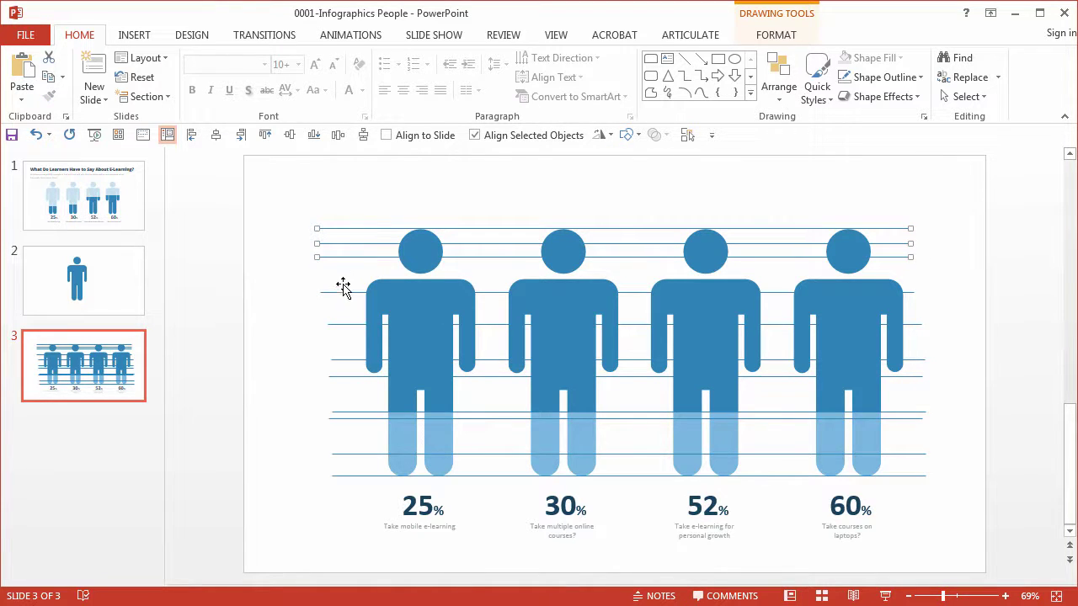
{"action": "left_click", "coordinate": [342, 292], "text": "shift"}
{"action": "left_click", "coordinate": [342, 325], "text": "shift"}
{"action": "left_click", "coordinate": [342, 360], "text": "shift"}
{"action": "left_click", "coordinate": [346, 376], "text": "shift"}
{"action": "left_click", "coordinate": [347, 412], "text": "shift"}
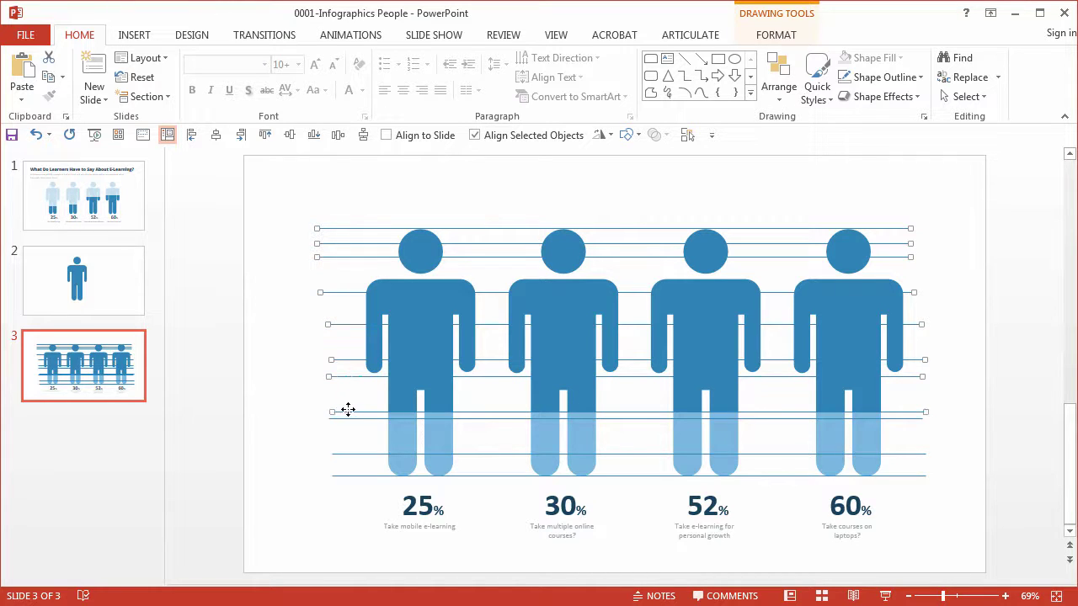
{"action": "left_click", "coordinate": [360, 454], "text": "shift"}
{"action": "left_click", "coordinate": [243, 142]}
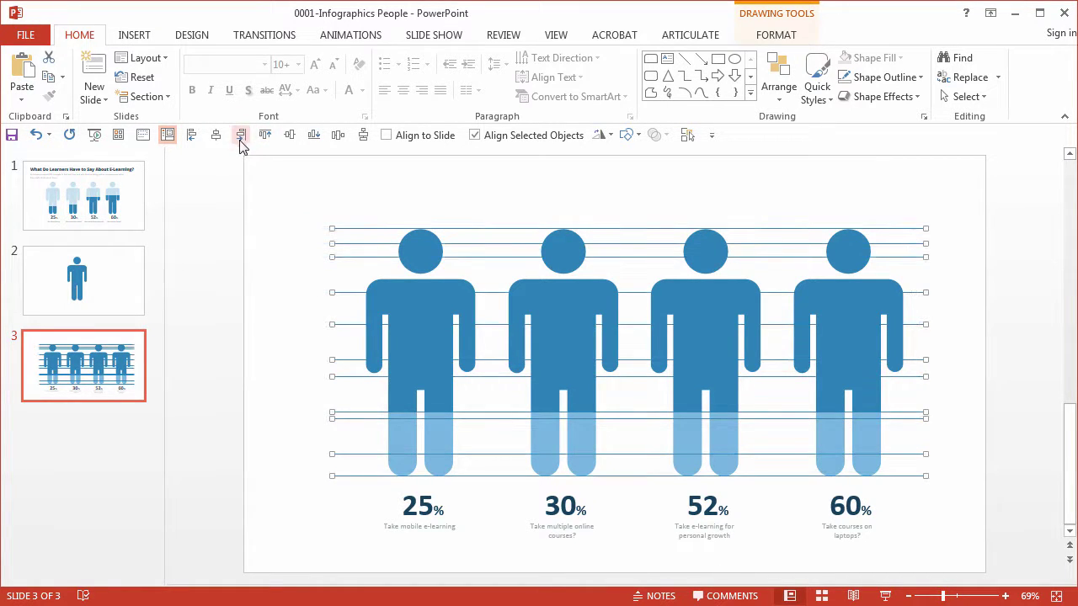
{"action": "left_click", "coordinate": [363, 134]}
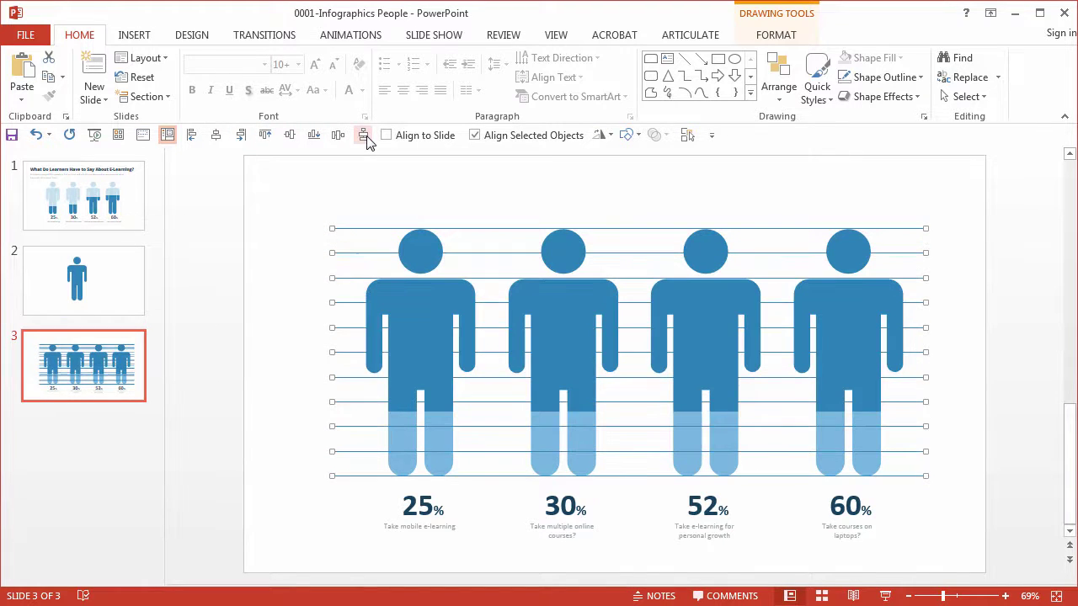
{"action": "left_click", "coordinate": [1026, 331]}
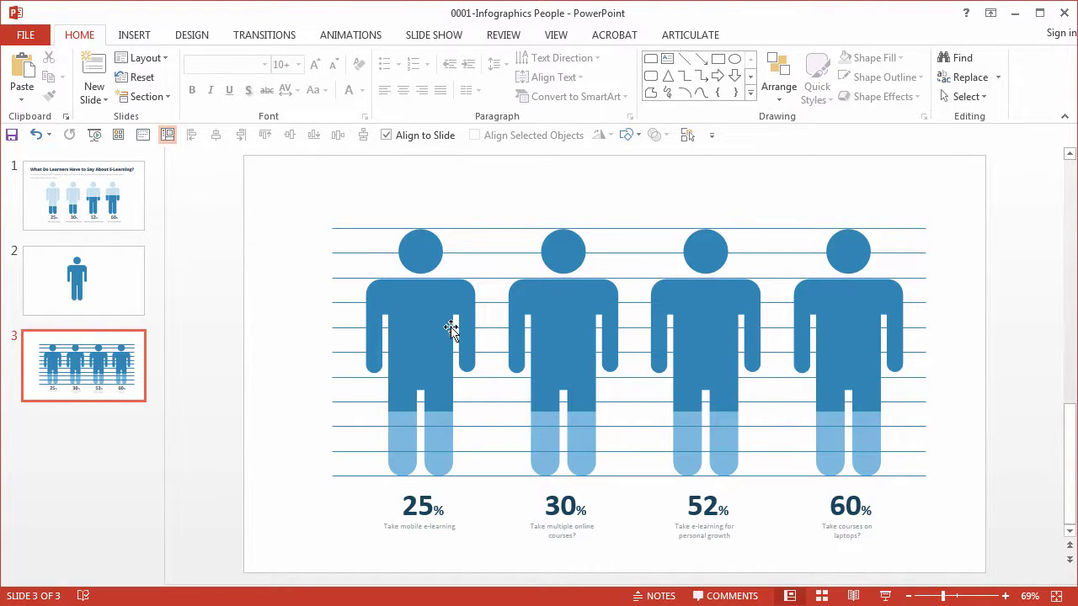
Step: Insert a text box reading '10%' to the left of the figures
{"action": "left_click", "coordinate": [136, 37]}
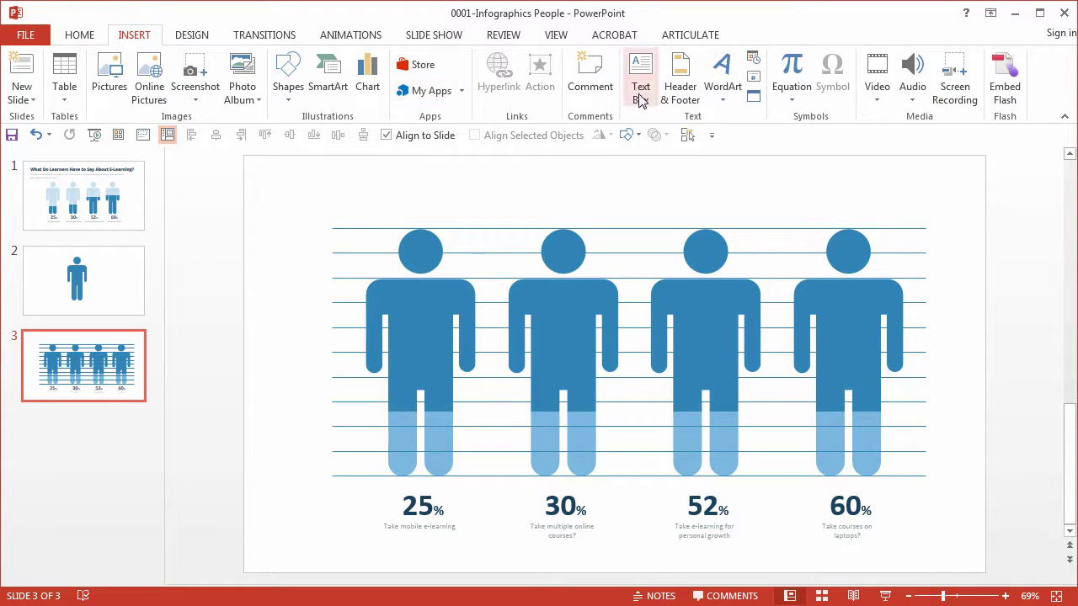
{"action": "left_click", "coordinate": [640, 93]}
{"action": "left_click", "coordinate": [248, 235]}
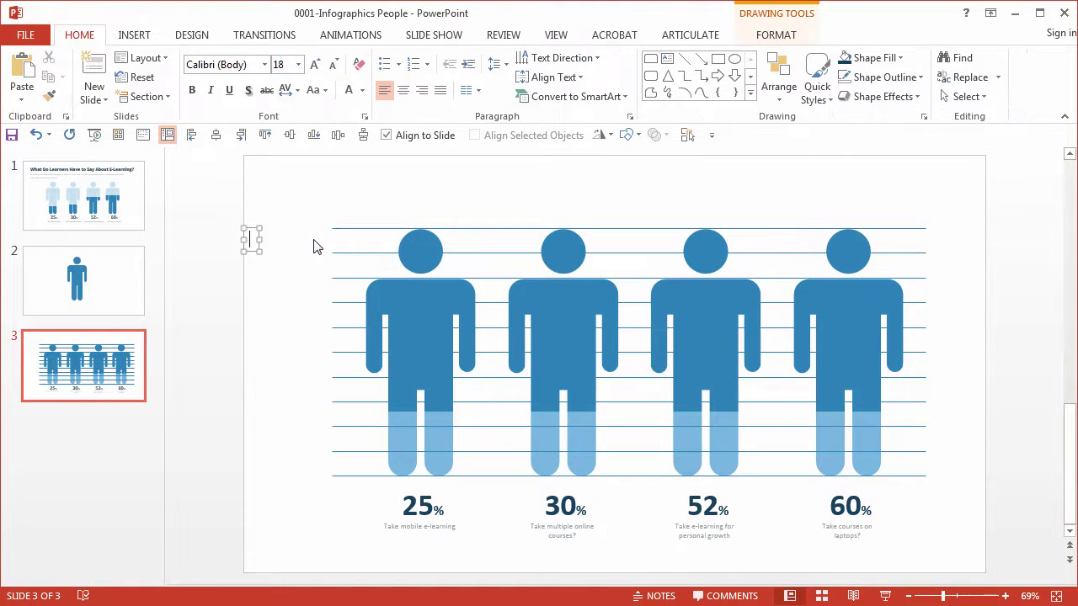
{"action": "type", "text": "10%"}
{"action": "left_click_drag", "start_coordinate": [260, 256], "coordinate": [291, 244]}
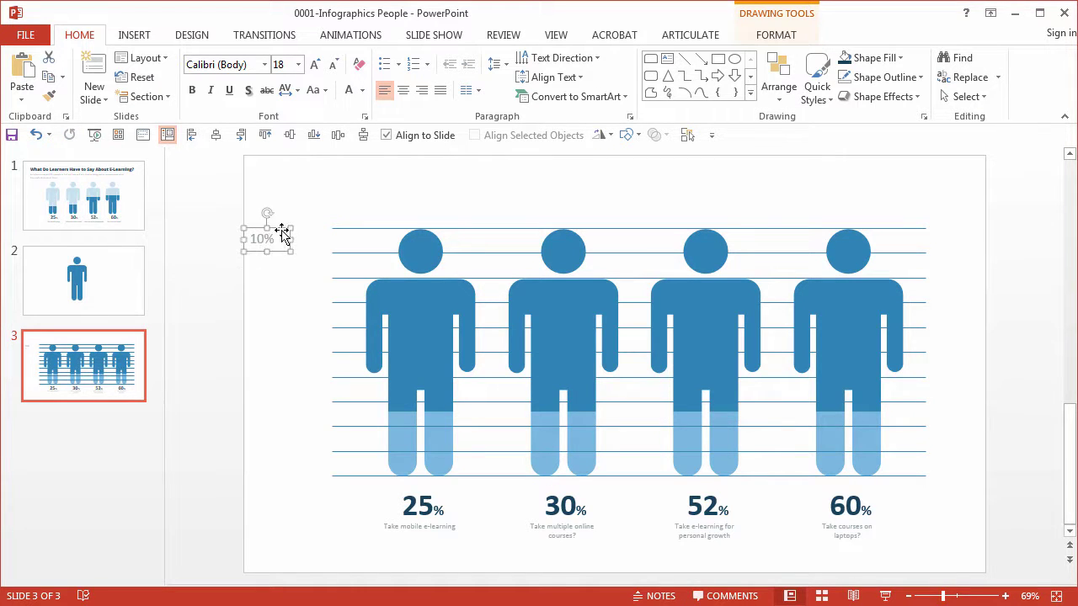
Step: Give the 10% text a dark font colour at 28 pt and widen its box to one line
{"action": "left_click", "coordinate": [364, 90]}
{"action": "left_click", "coordinate": [393, 133]}
{"action": "left_click", "coordinate": [314, 65]}
{"action": "left_click", "coordinate": [314, 65]}
{"action": "left_click", "coordinate": [315, 65]}
{"action": "left_click", "coordinate": [314, 65]}
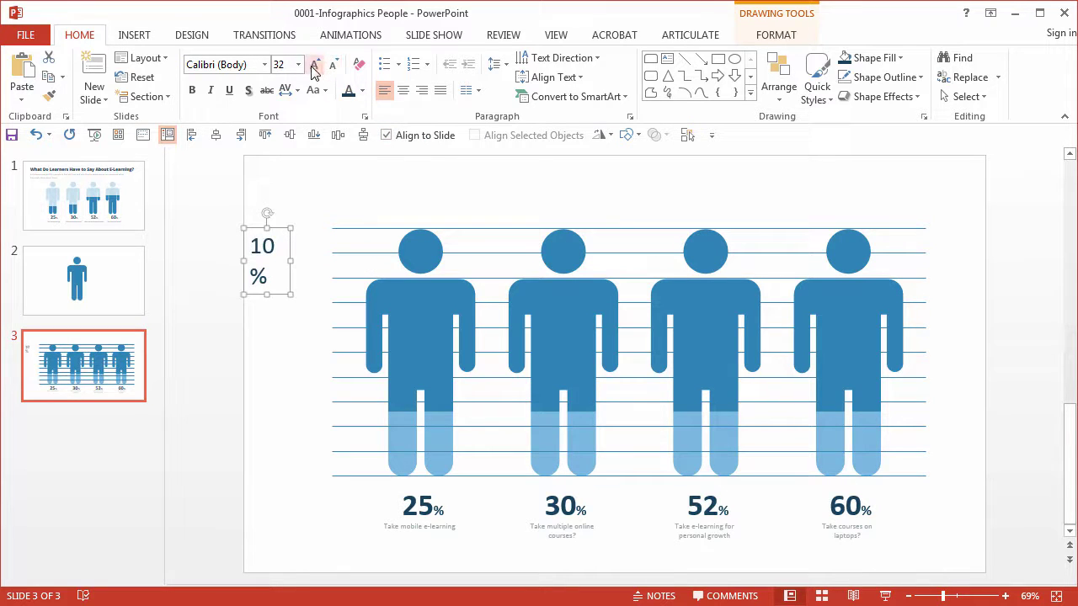
{"action": "left_click", "coordinate": [332, 65]}
{"action": "left_click_drag", "start_coordinate": [292, 253], "coordinate": [326, 435]}
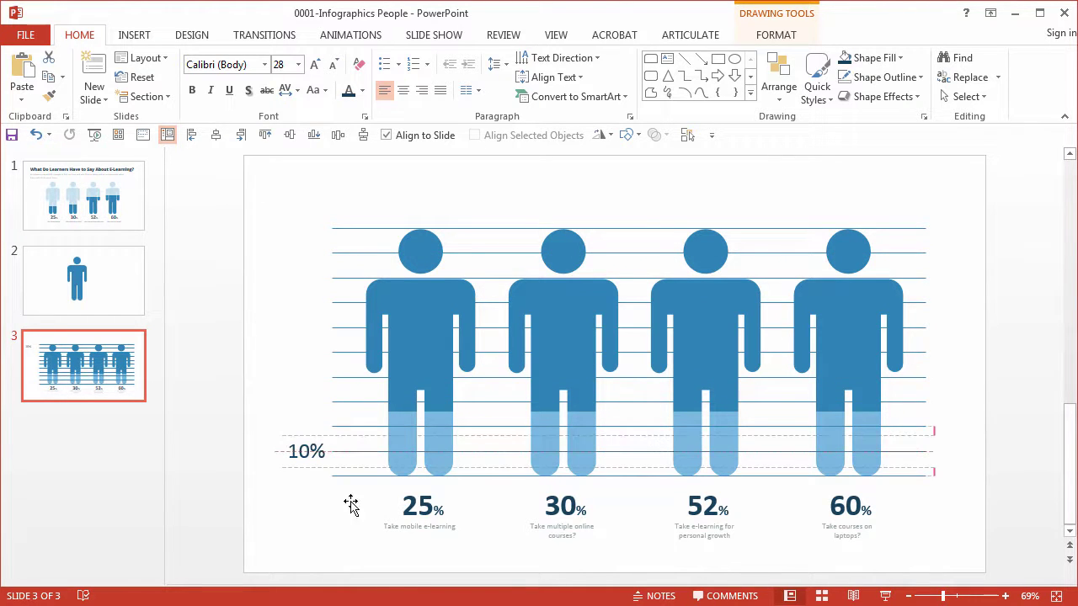
Step: Deselect the 10% label, then select the 50% gridline and the bottom baseline
{"action": "left_click", "coordinate": [323, 539]}
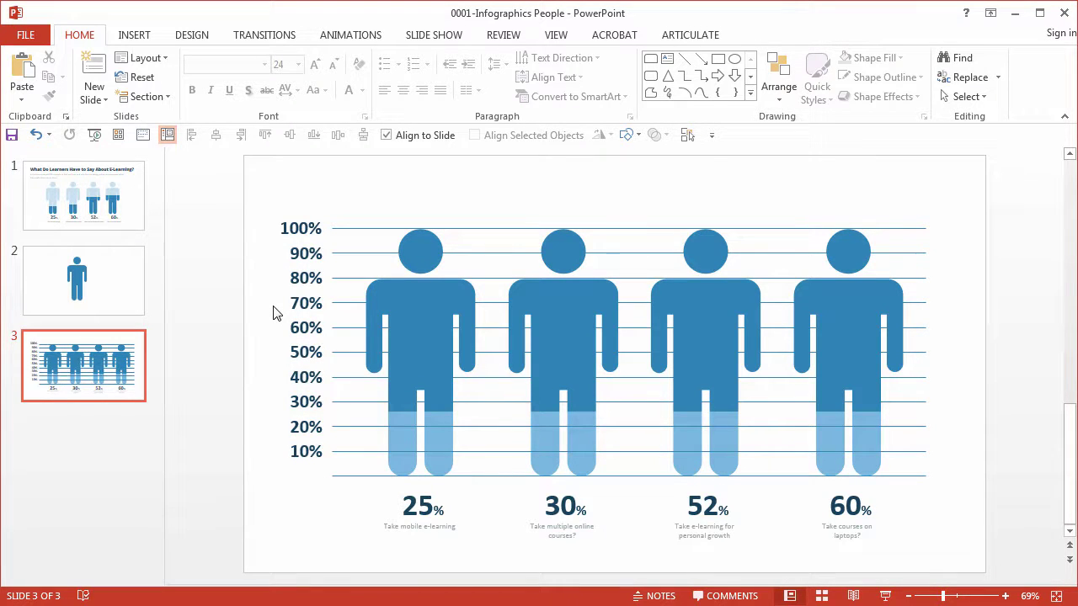
{"action": "left_click", "coordinate": [429, 351]}
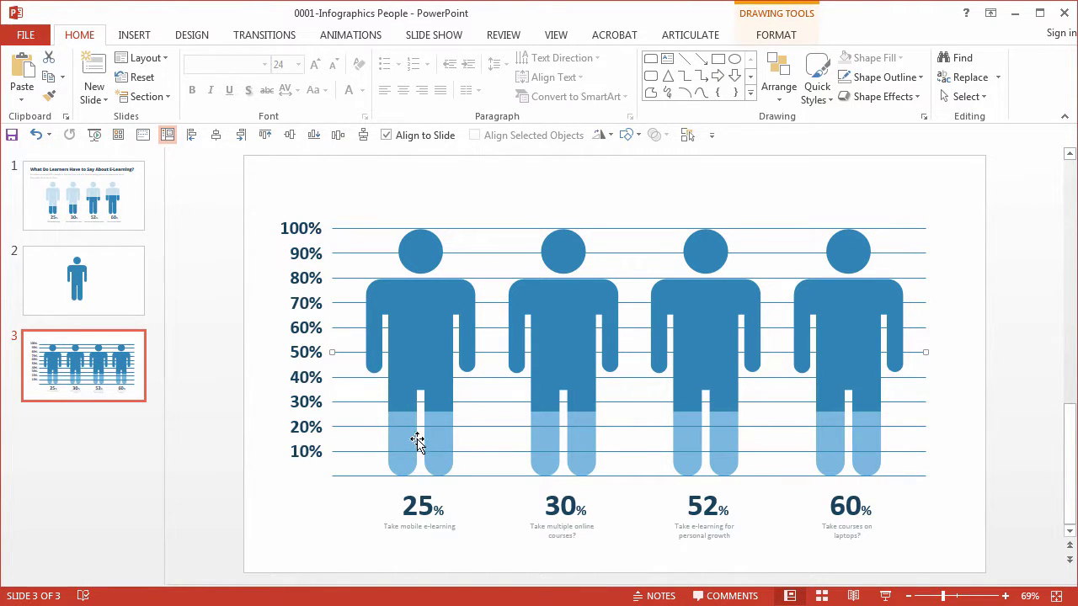
{"action": "left_click", "coordinate": [357, 476]}
Step: Add every gridline from 10% up to 100% to the selection
{"action": "left_click", "coordinate": [350, 451], "text": "shift"}
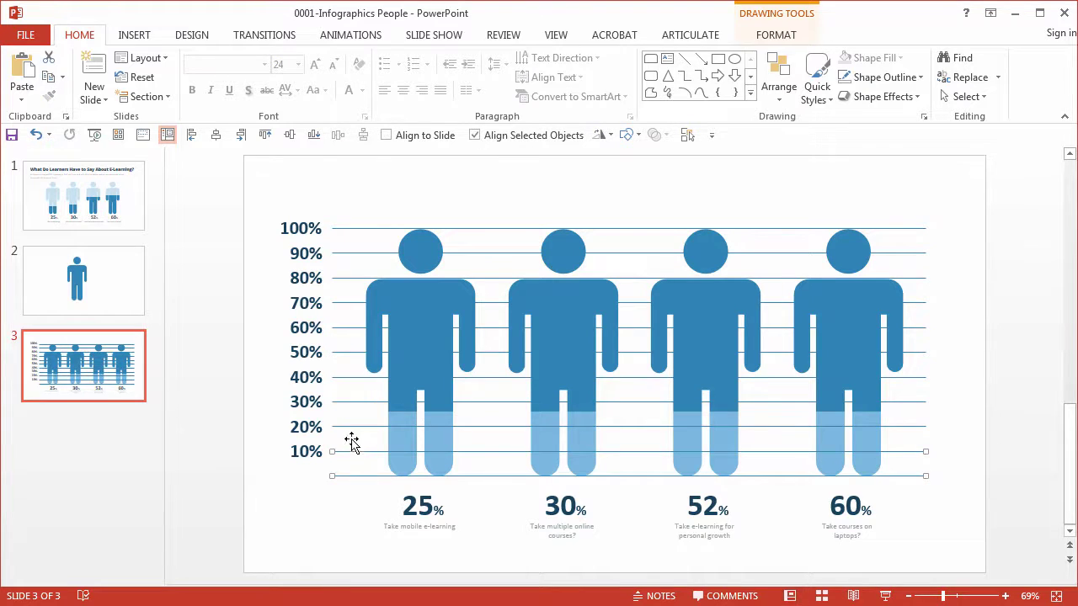
{"action": "left_click", "coordinate": [349, 426], "text": "shift"}
{"action": "left_click", "coordinate": [349, 401], "text": "shift"}
{"action": "left_click", "coordinate": [343, 378], "text": "shift"}
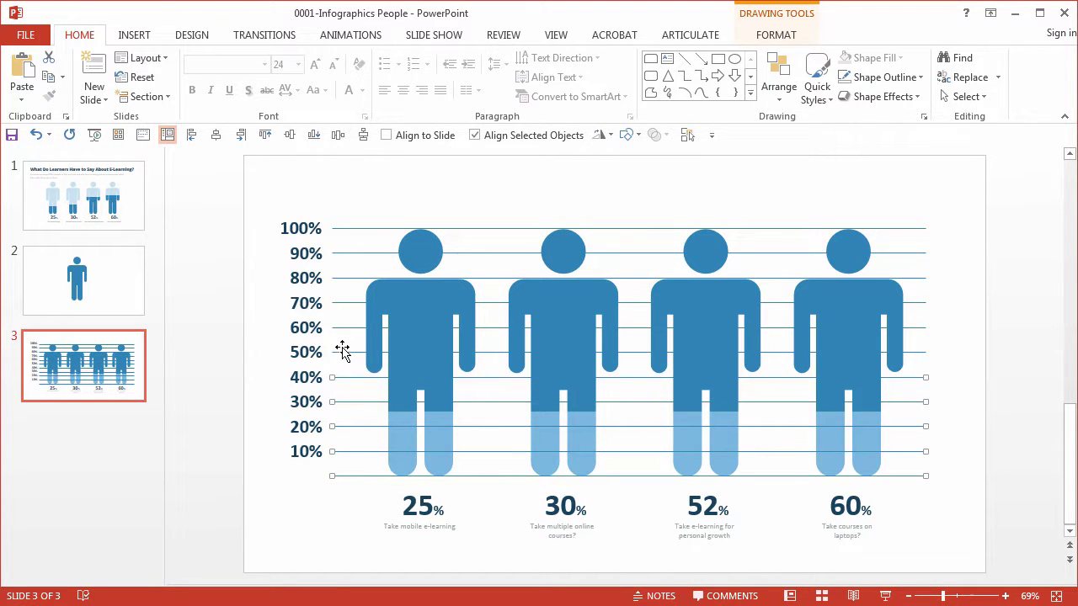
{"action": "left_click", "coordinate": [344, 352], "text": "shift"}
{"action": "left_click", "coordinate": [344, 328], "text": "shift"}
{"action": "left_click", "coordinate": [339, 303], "text": "shift"}
{"action": "left_click", "coordinate": [340, 282], "text": "shift"}
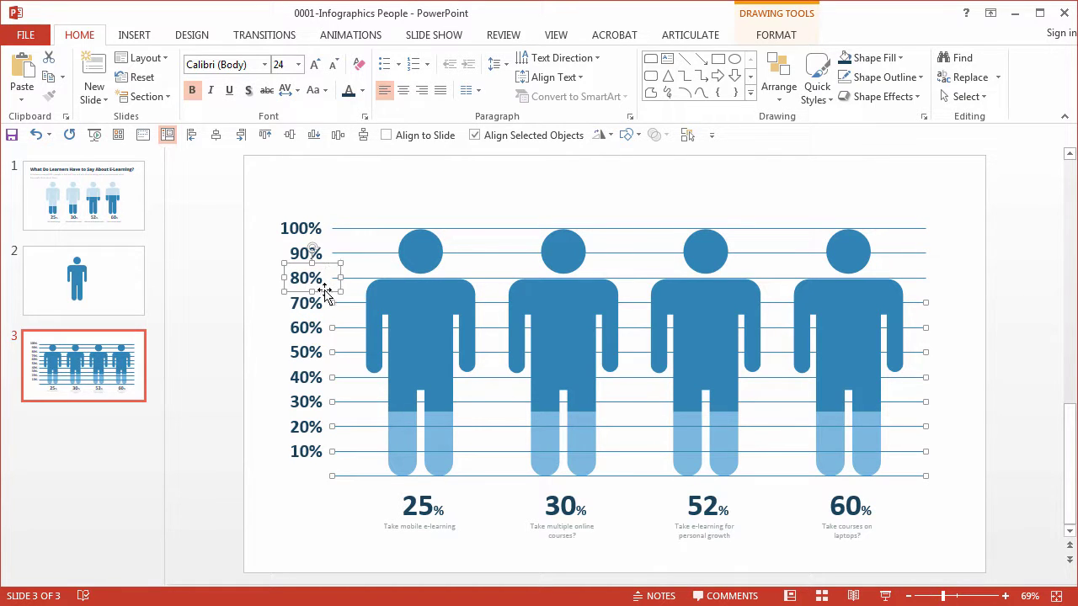
{"action": "left_click", "coordinate": [328, 289], "text": "shift"}
{"action": "left_click", "coordinate": [349, 278], "text": "shift"}
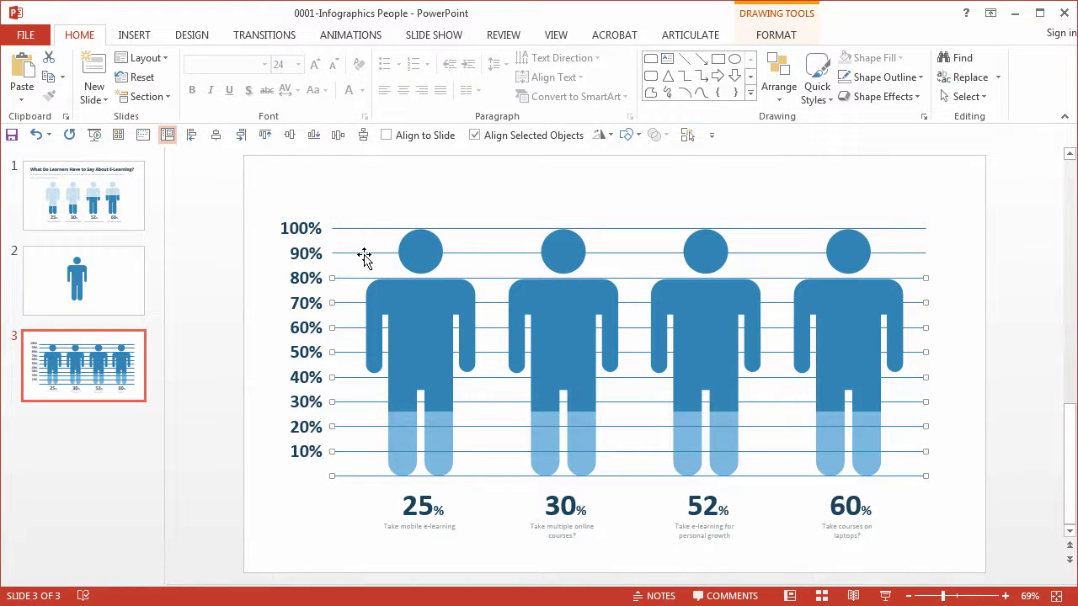
{"action": "left_click", "coordinate": [367, 254], "text": "shift"}
{"action": "left_click", "coordinate": [370, 227], "text": "shift"}
Step: Group the selected gridlines and send the group to the back
{"action": "key", "text": "ctrl+g"}
{"action": "right_click", "coordinate": [371, 225]}
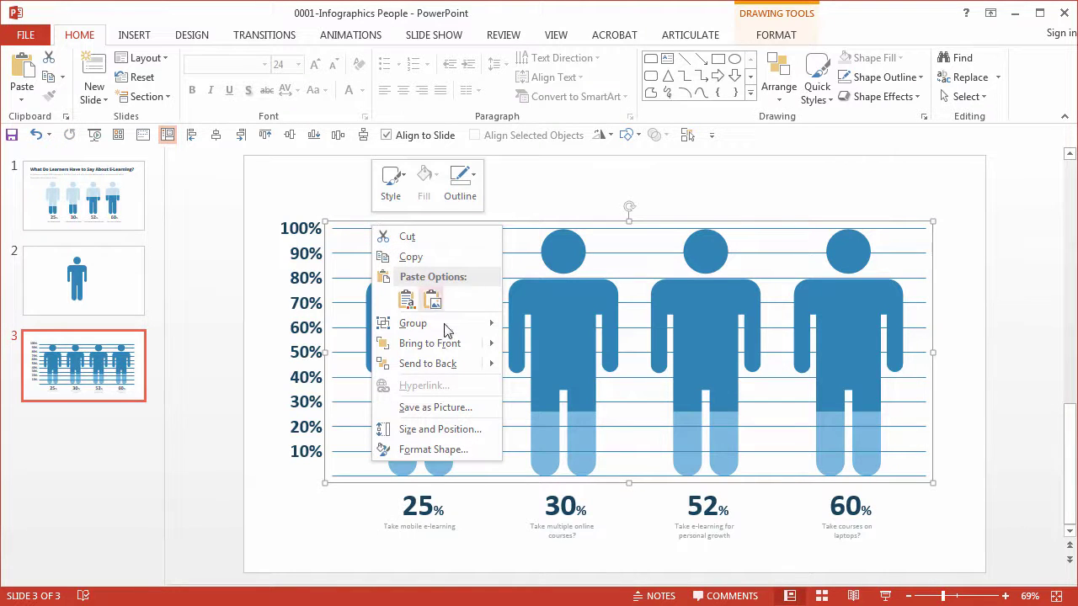
{"action": "left_click", "coordinate": [448, 362]}
{"action": "left_click", "coordinate": [424, 301]}
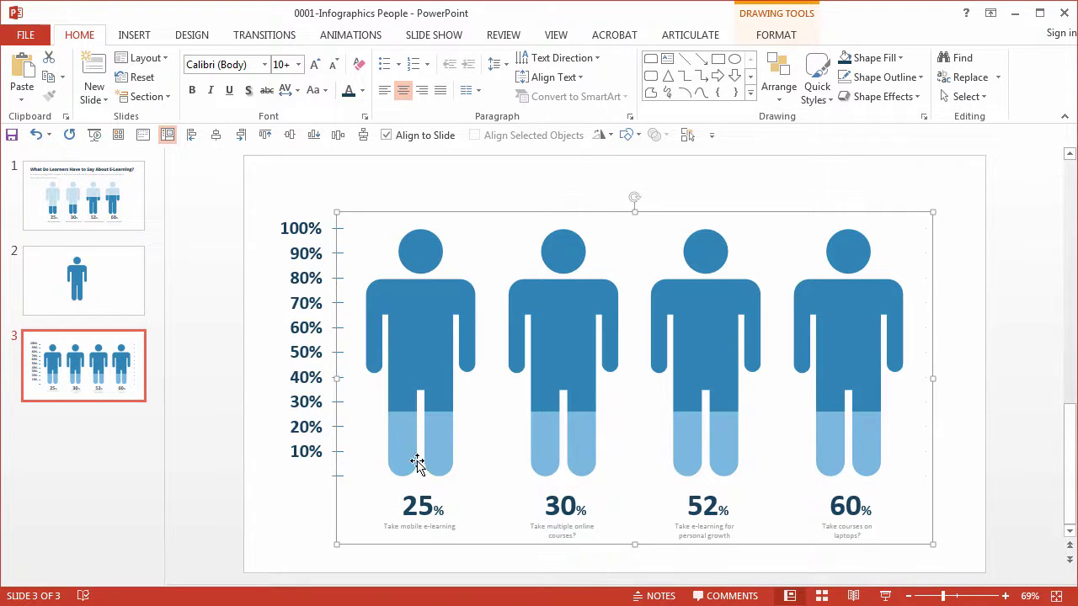
Step: Stretch the four figures' light leg fills up to 25%, 30%, 52% and 60% respectively
{"action": "double_click", "coordinate": [401, 438]}
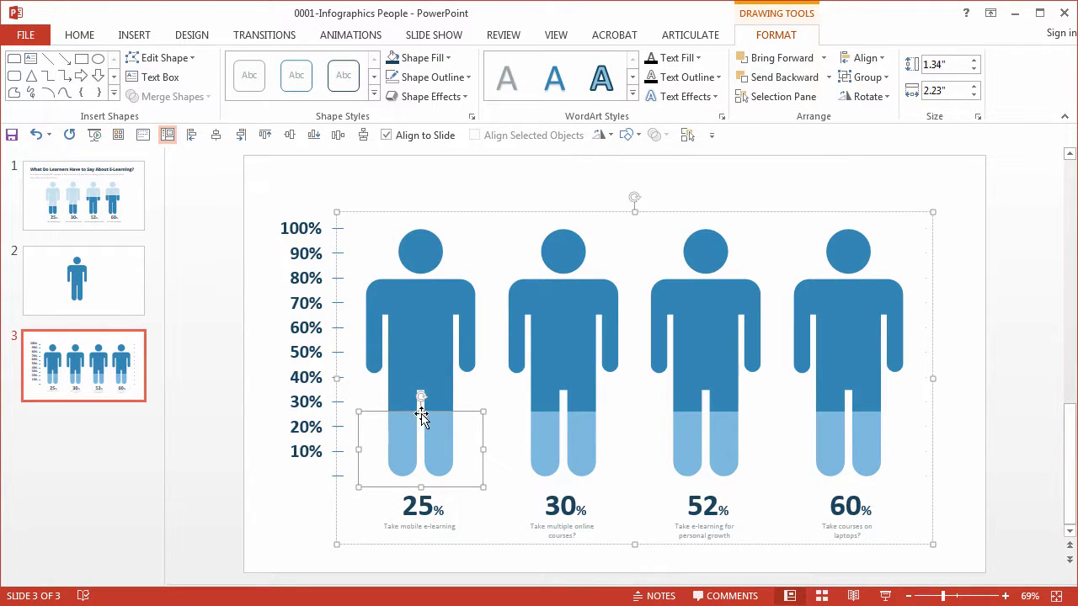
{"action": "left_click_drag", "start_coordinate": [421, 411], "coordinate": [420, 415]}
{"action": "left_click", "coordinate": [551, 433]}
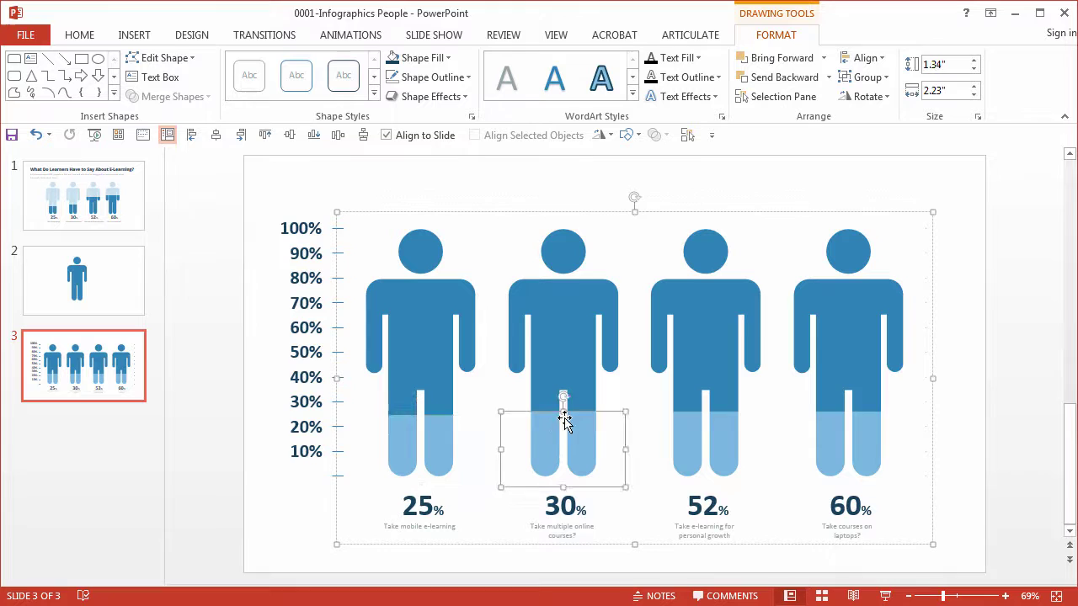
{"action": "mouse_move", "coordinate": [563, 412]}
{"action": "left_mouse_down"}
{"action": "mouse_move", "coordinate": [564, 392]}
{"action": "mouse_move", "coordinate": [564, 402]}
{"action": "left_mouse_up"}
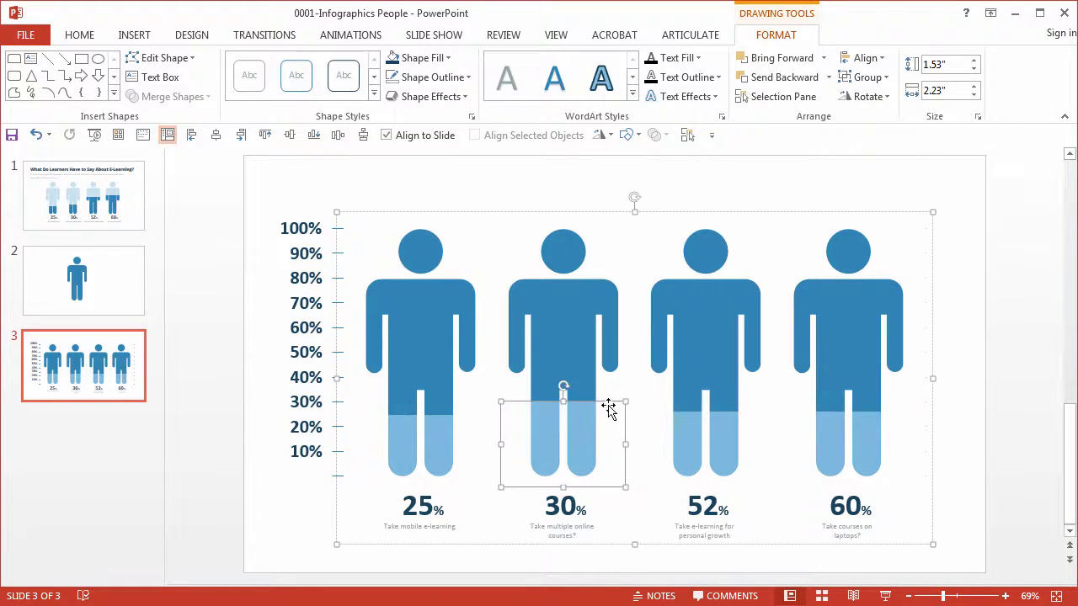
{"action": "left_click", "coordinate": [689, 426]}
{"action": "left_click_drag", "start_coordinate": [706, 412], "coordinate": [710, 341]}
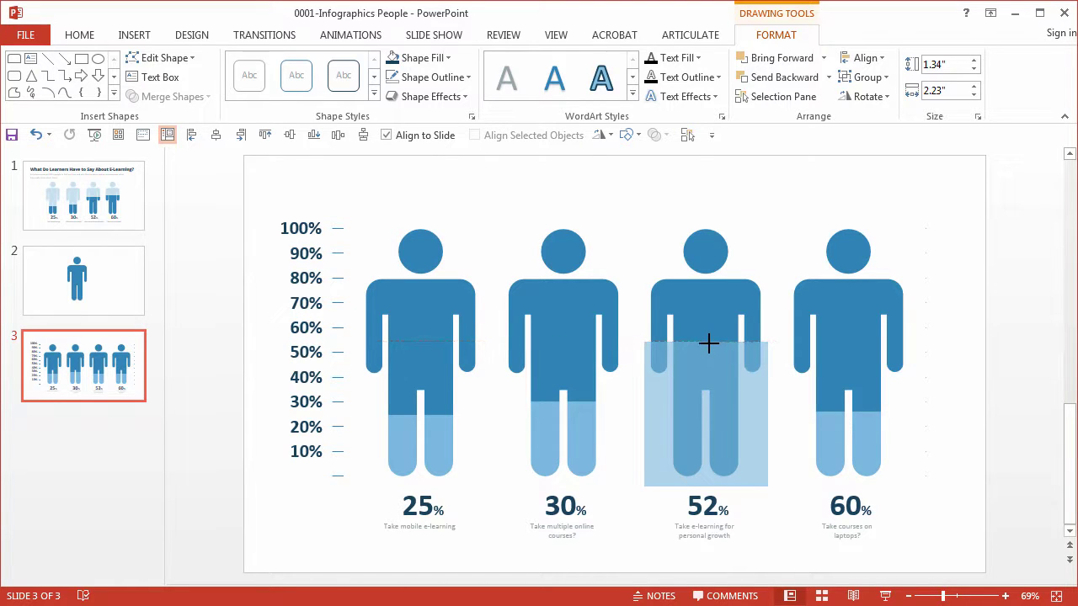
{"action": "left_click_drag", "start_coordinate": [709, 343], "coordinate": [703, 352]}
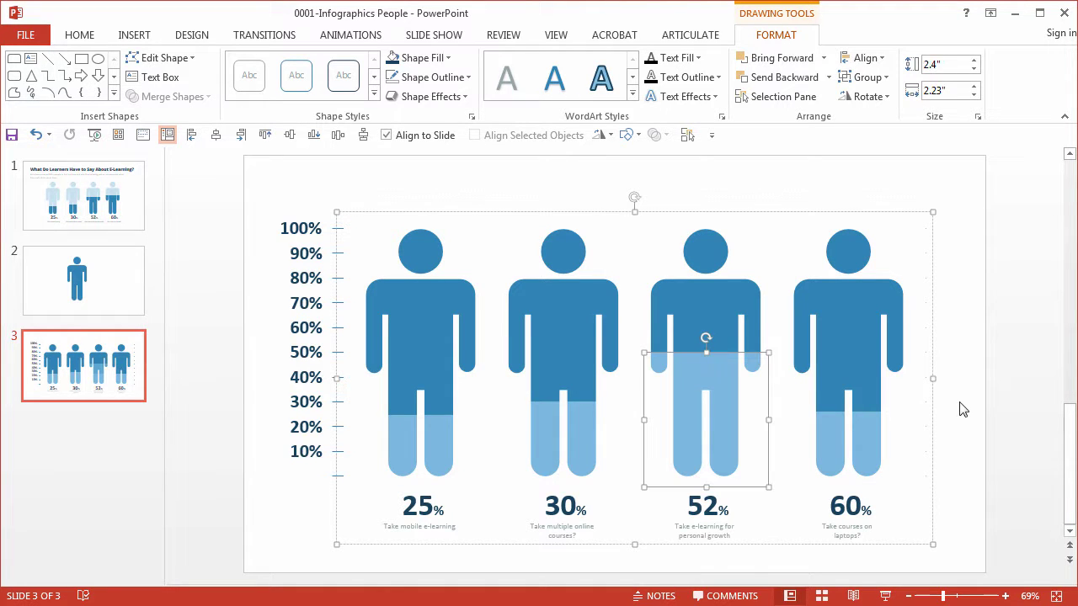
{"action": "left_click", "coordinate": [965, 409]}
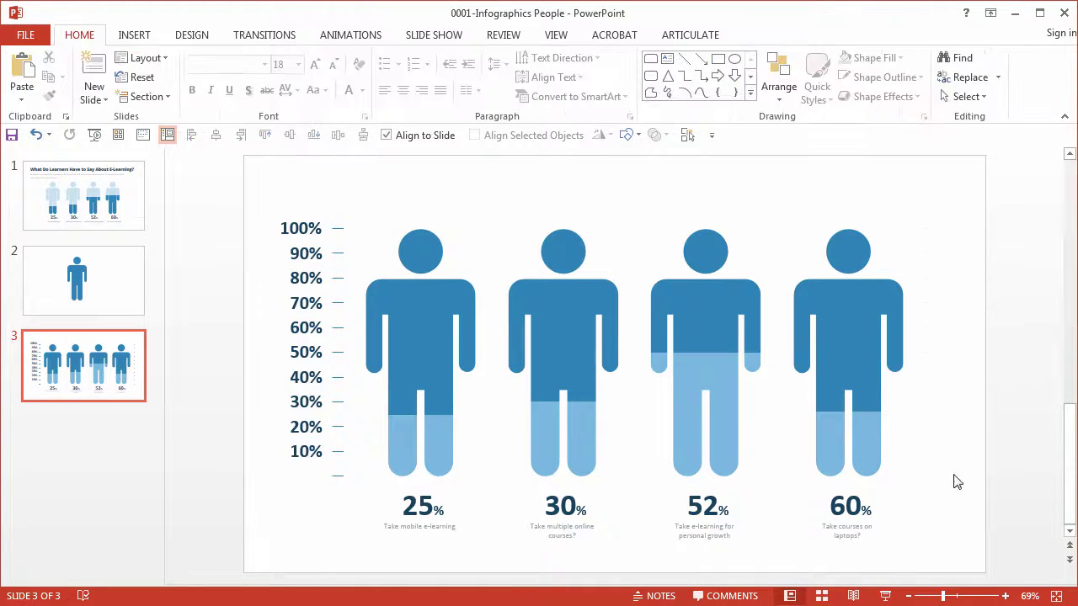
{"action": "left_click", "coordinate": [863, 433]}
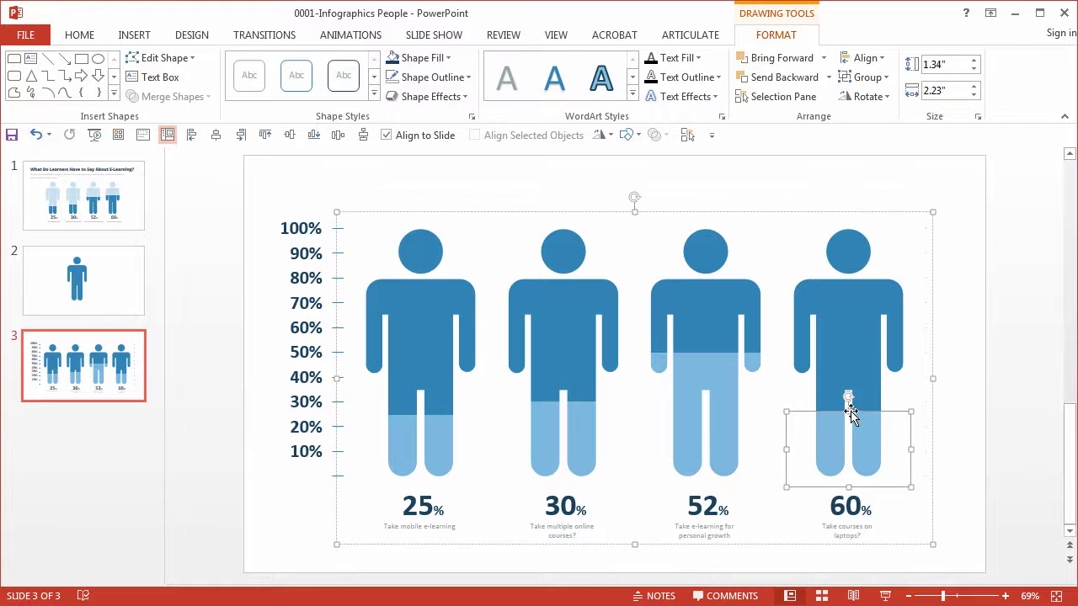
{"action": "left_click_drag", "start_coordinate": [848, 411], "coordinate": [848, 330]}
{"action": "left_click", "coordinate": [958, 350]}
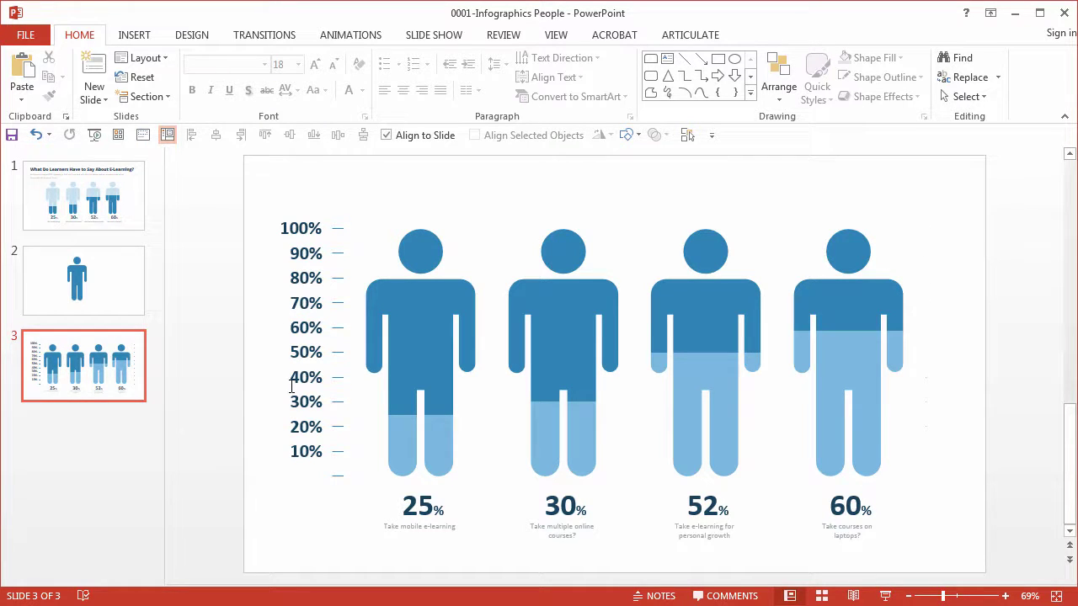
Step: Select the figures-and-labels chart group and send it to the back
{"action": "left_click", "coordinate": [336, 226]}
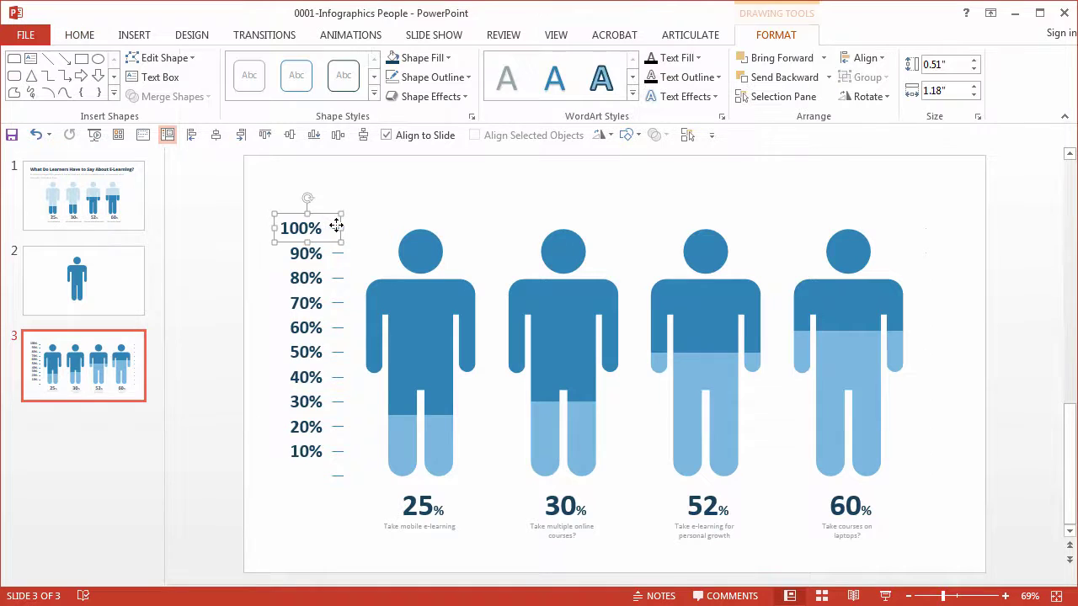
{"action": "left_click", "coordinate": [335, 284]}
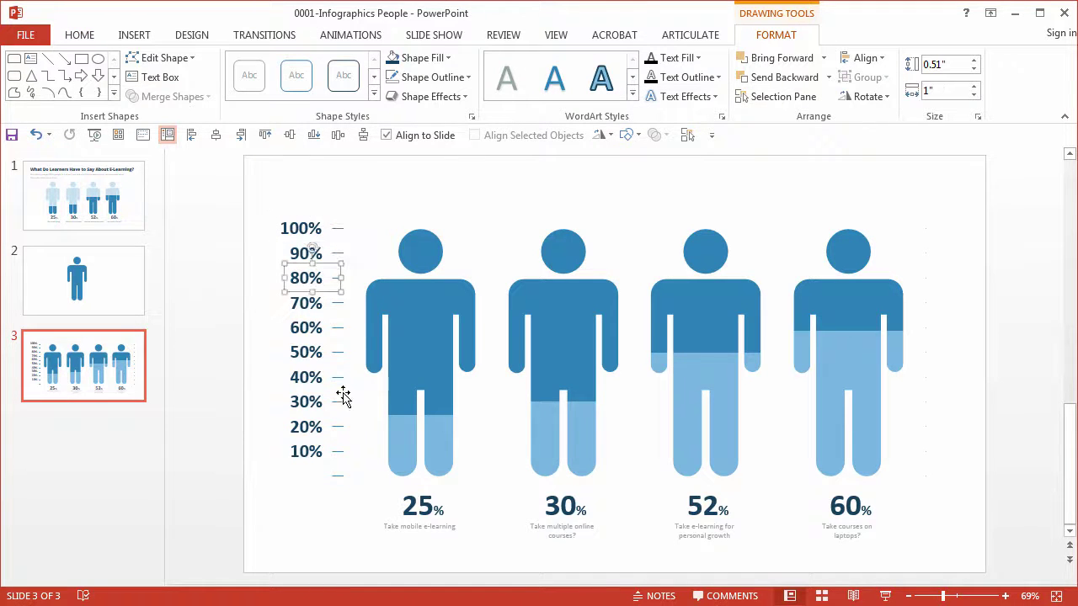
{"action": "left_click", "coordinate": [338, 477]}
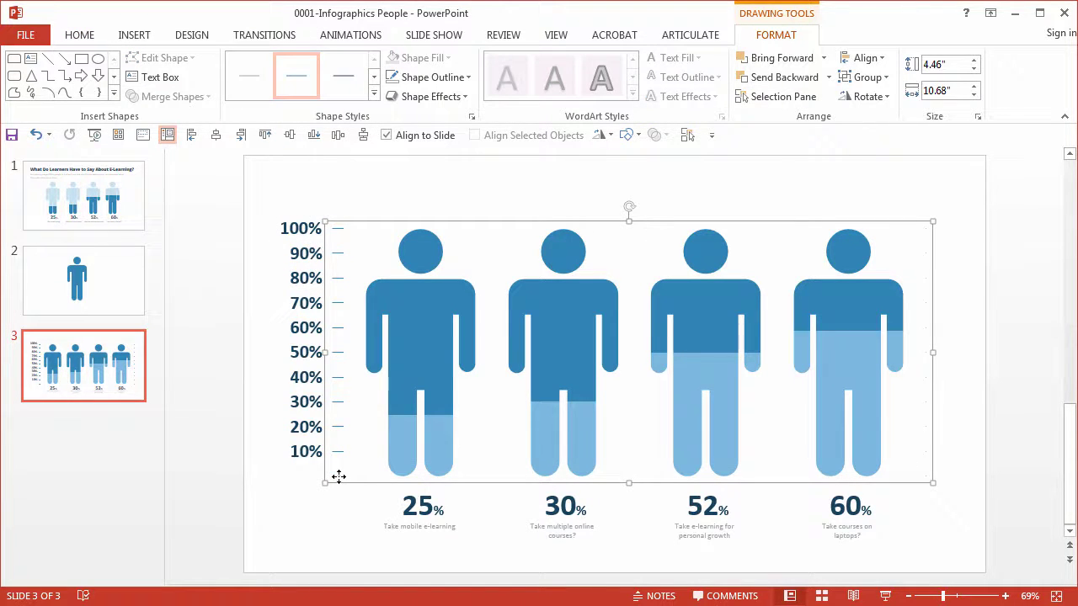
{"action": "left_click", "coordinate": [404, 344]}
{"action": "key", "text": "Escape"}
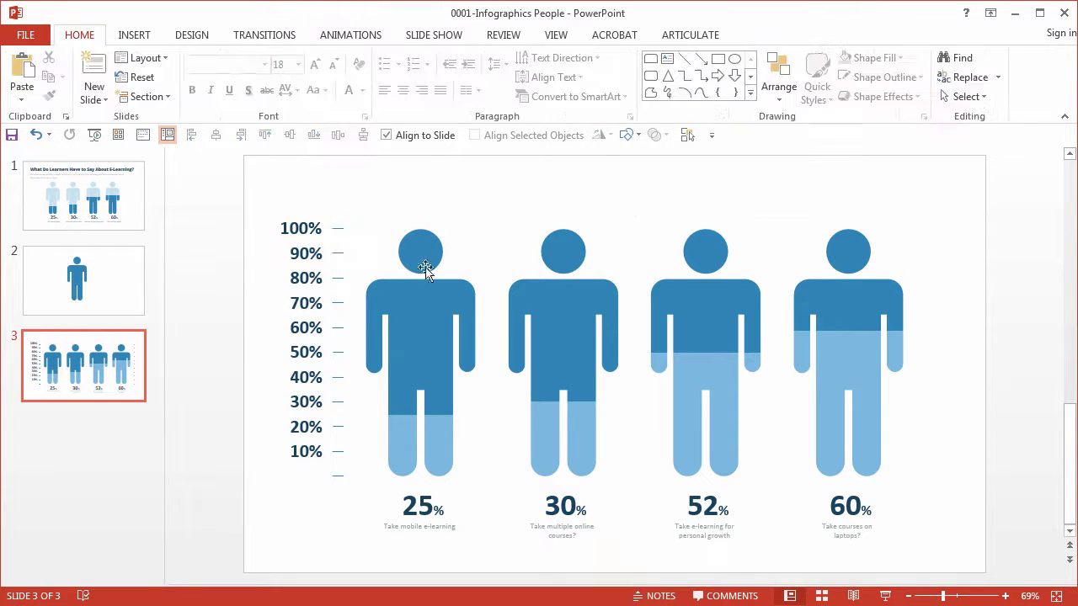
{"action": "left_click", "coordinate": [420, 246]}
{"action": "right_click", "coordinate": [420, 247]}
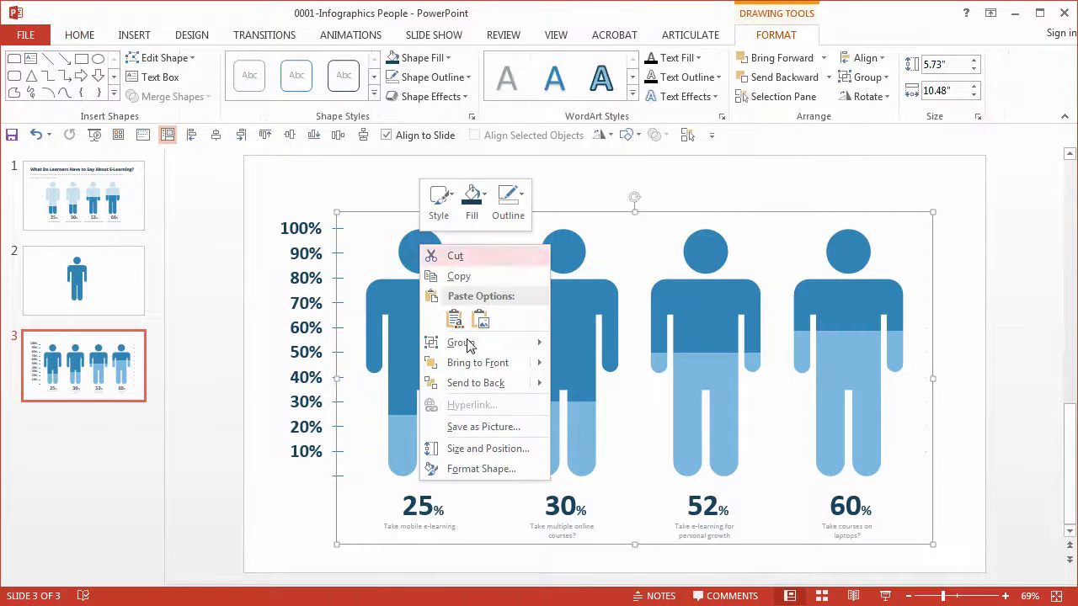
{"action": "left_click", "coordinate": [479, 384]}
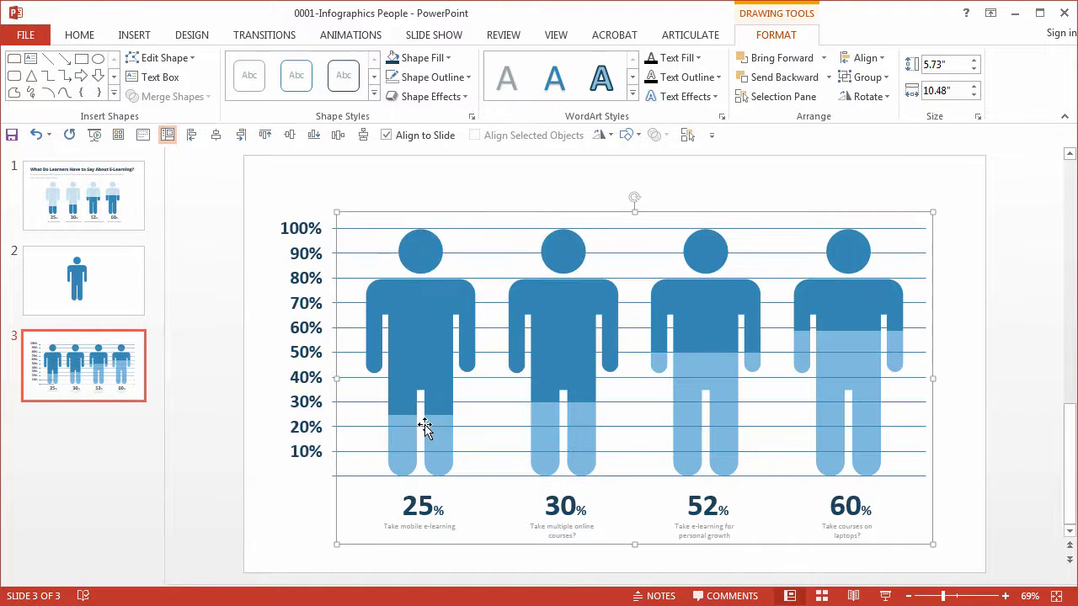
Step: In the Selection Pane, collapse Groups 75 and 52 and hide Group 75, the gridlines
{"action": "left_click", "coordinate": [81, 35]}
{"action": "left_click", "coordinate": [977, 96]}
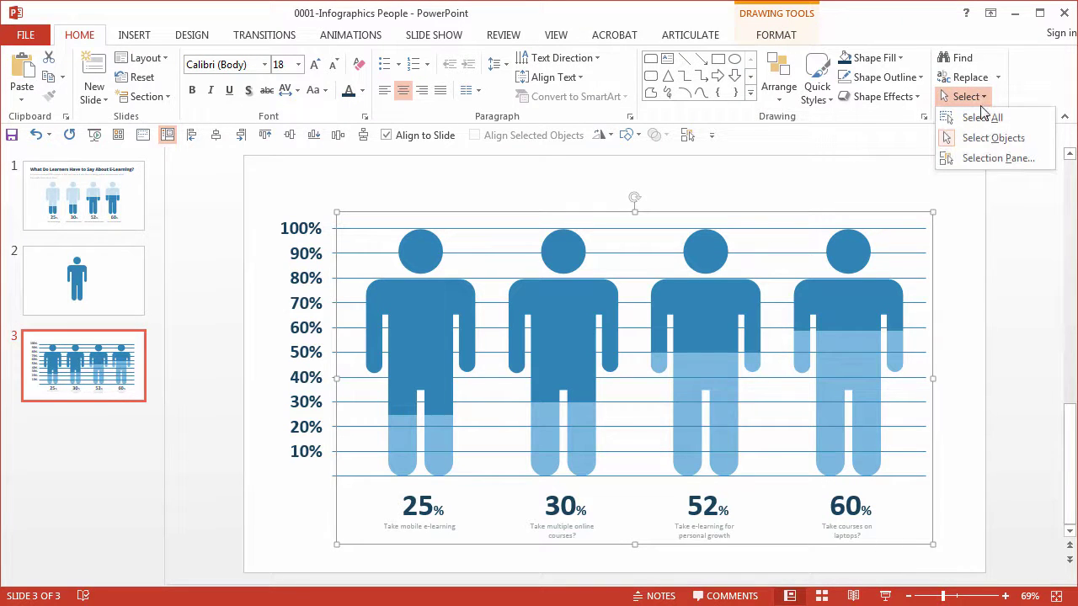
{"action": "left_click", "coordinate": [990, 158]}
{"action": "left_click", "coordinate": [887, 387]}
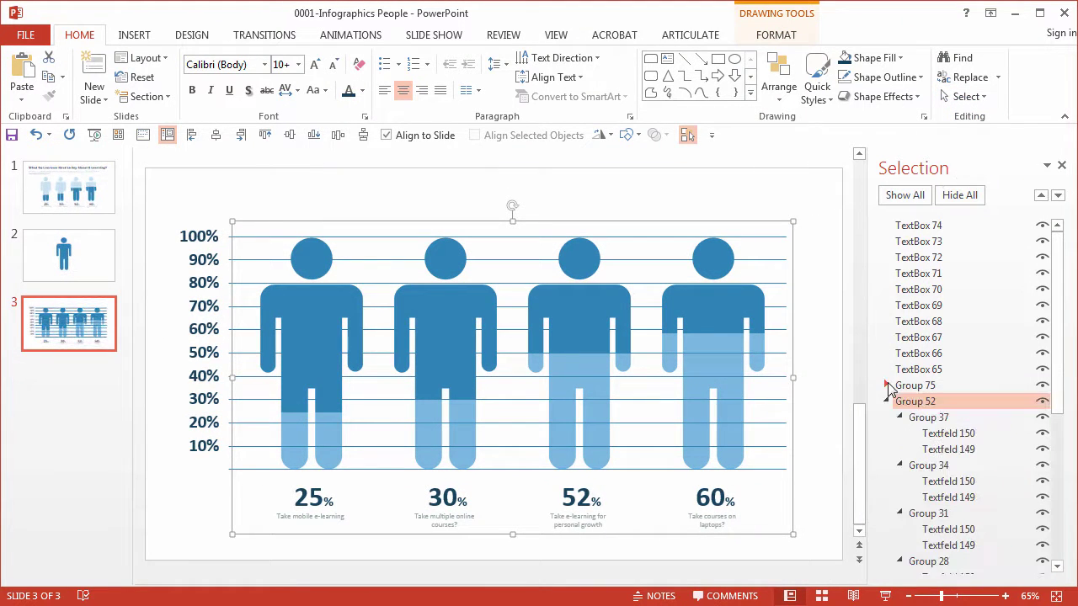
{"action": "left_click", "coordinate": [887, 400]}
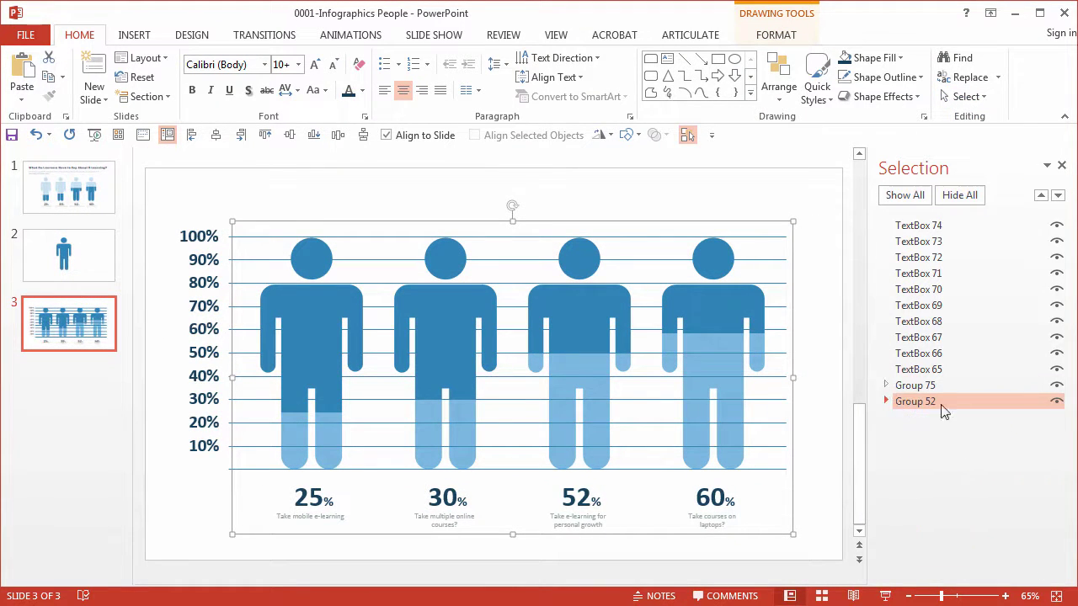
{"action": "left_click", "coordinate": [1060, 386]}
{"action": "left_click", "coordinate": [811, 198]}
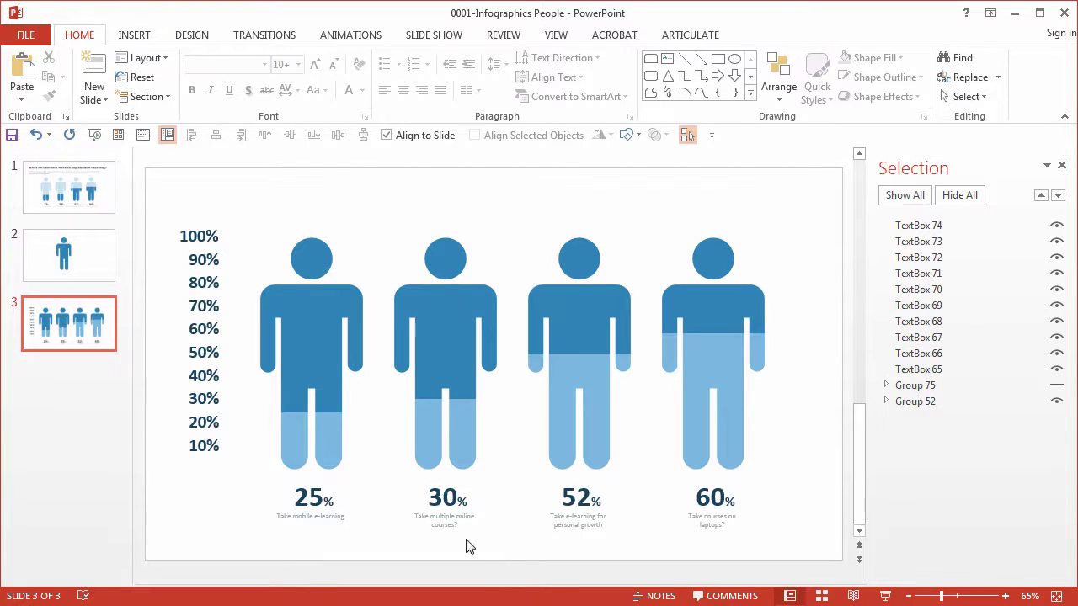
{"action": "left_click_drag", "start_coordinate": [158, 200], "coordinate": [235, 570]}
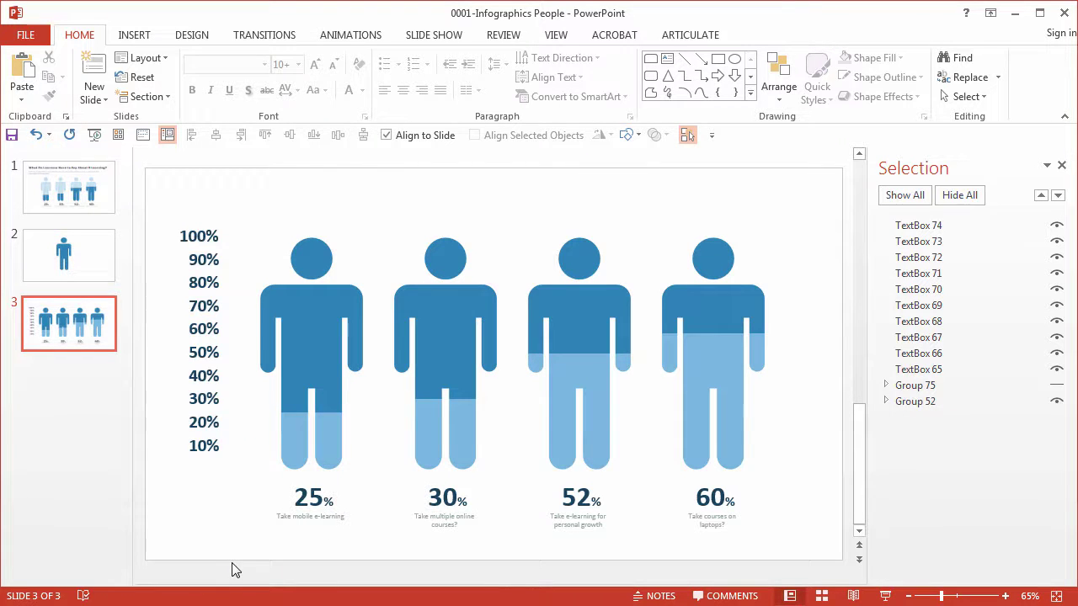